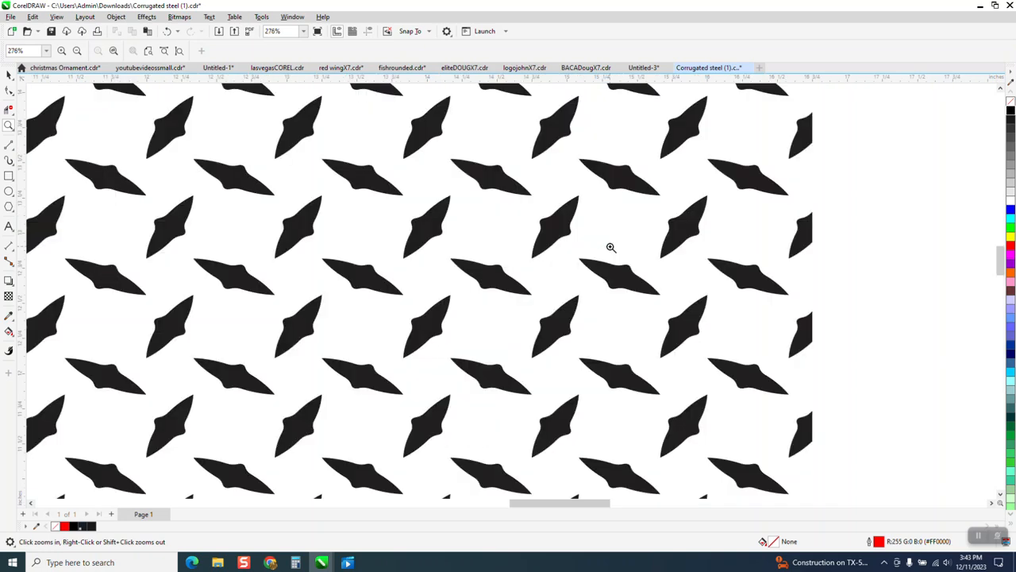
# Duplicate the diamond plate pattern and place the copy 11 inches to the right, edge to edge with the original
pyautogui.scroll(-4, 483, 246)
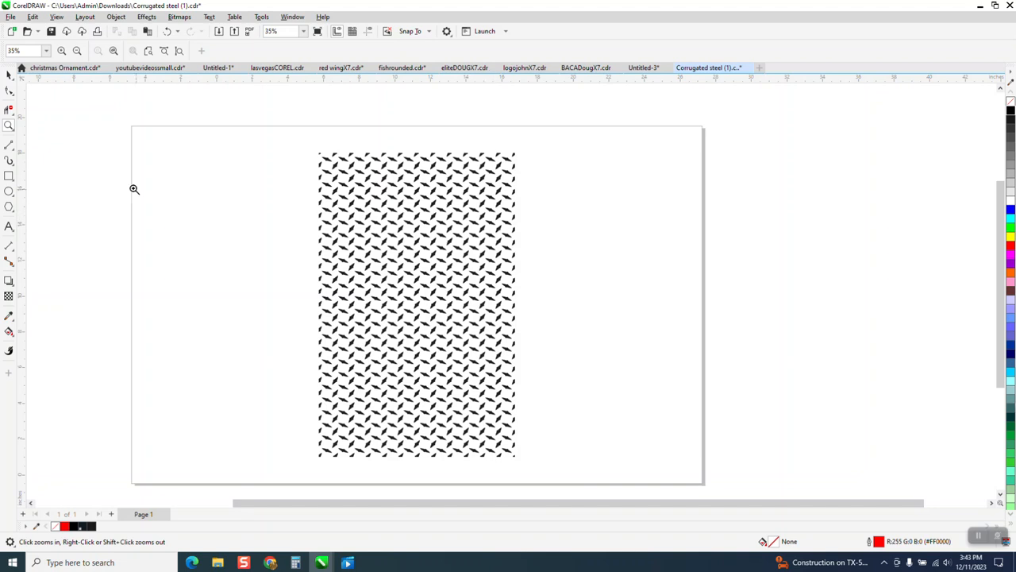
pyautogui.click(9, 75)
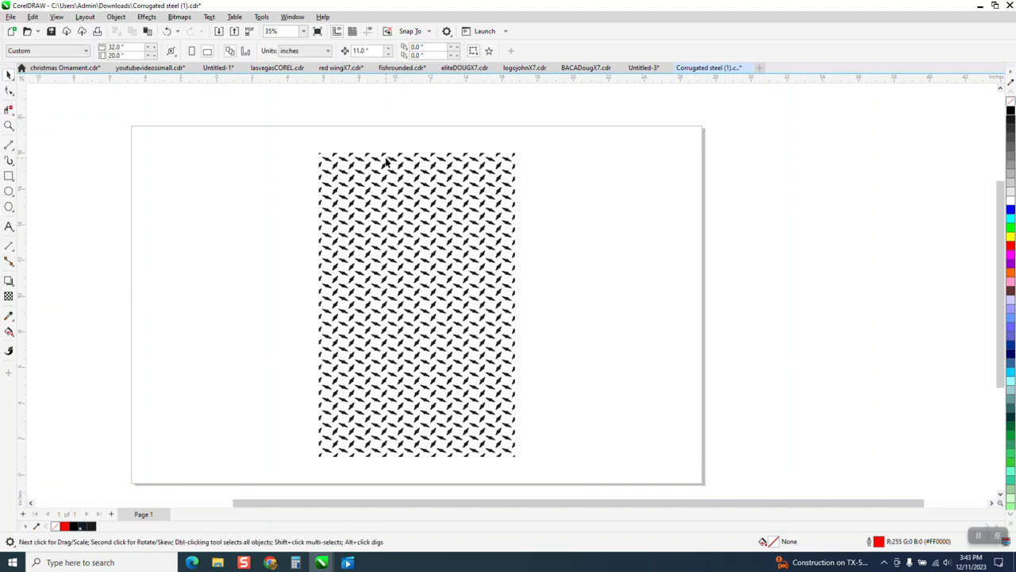
pyautogui.click(393, 162)
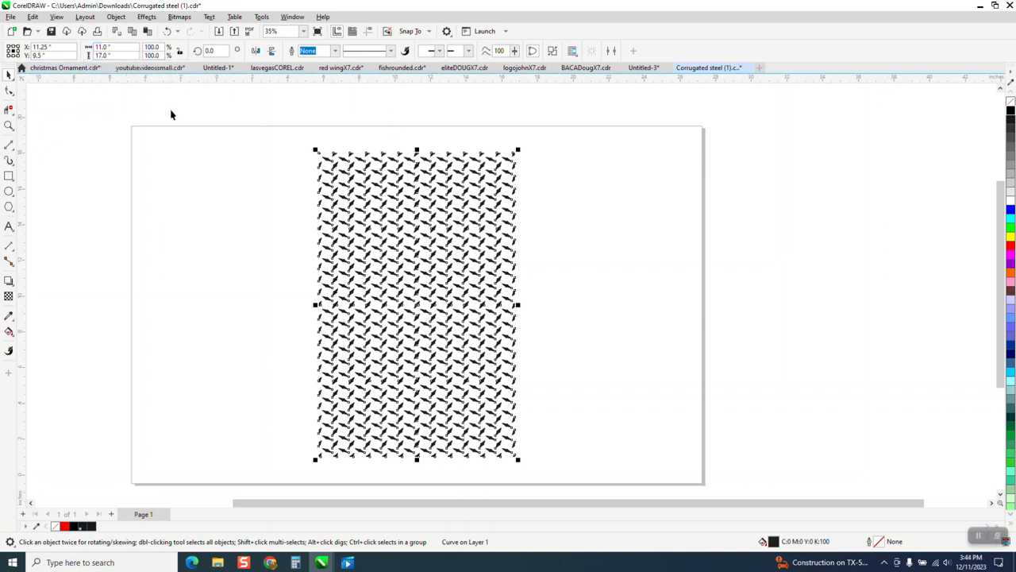
pyautogui.click(332, 107)
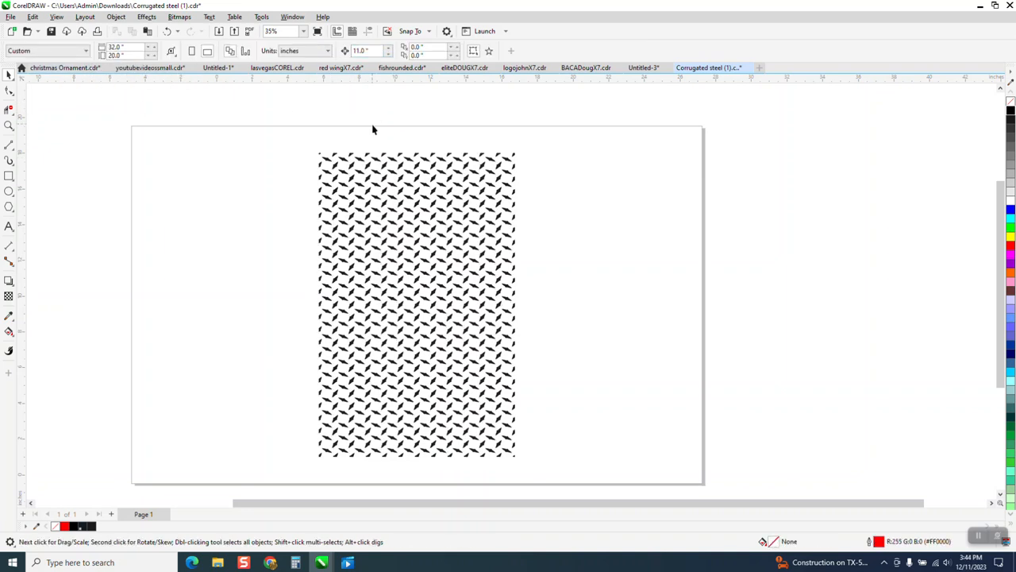
pyautogui.click(384, 158)
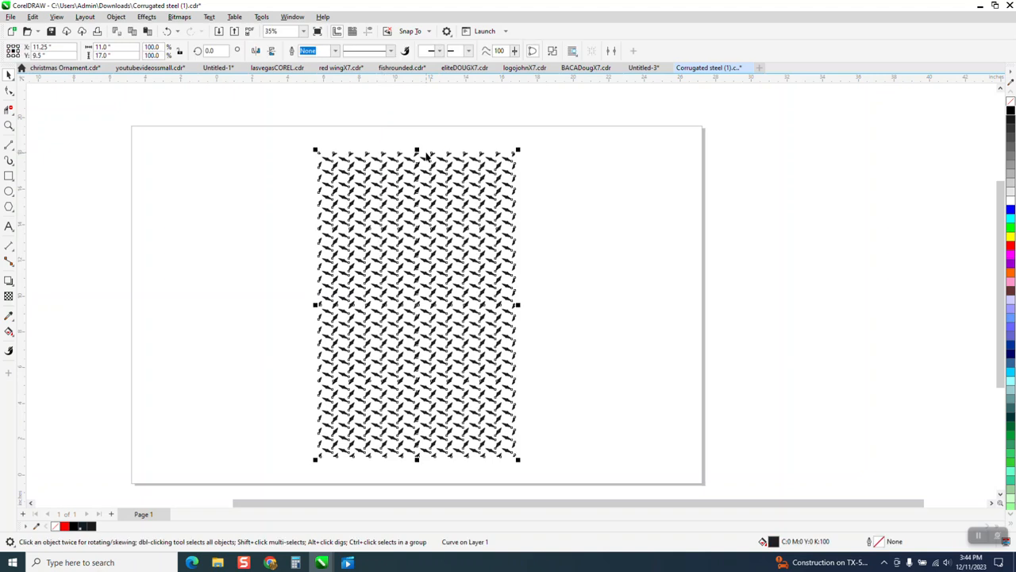
pyautogui.hotkey('ctrl', 'd')
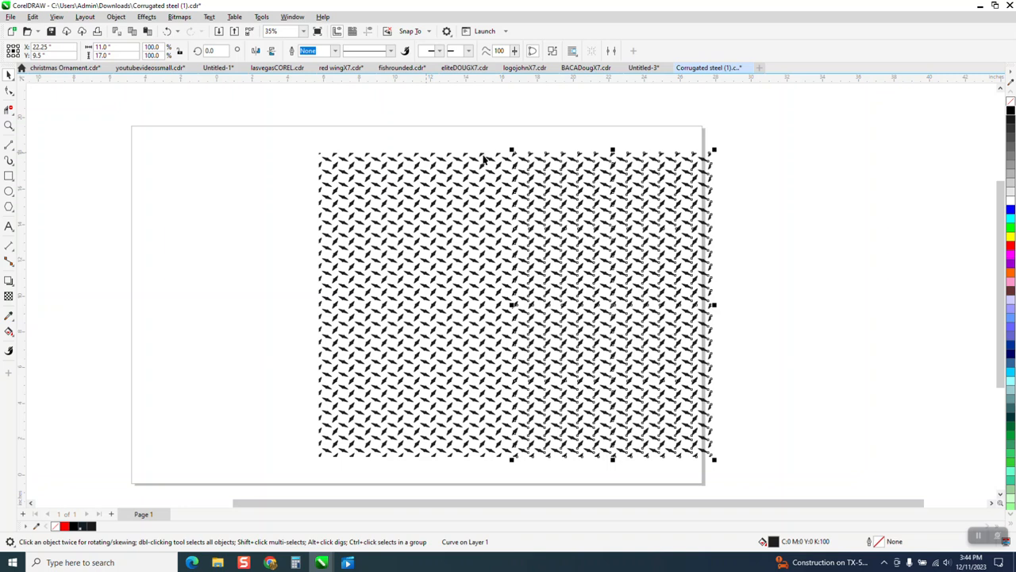
# Examine up close the seam where the original pattern meets its copy
pyautogui.click(9, 126)
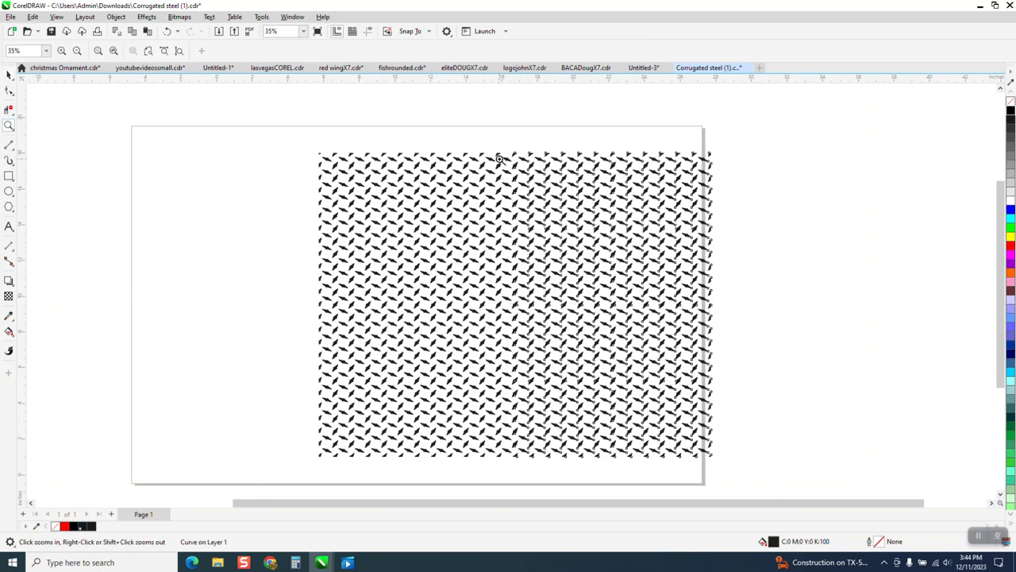
pyautogui.click(548, 220)
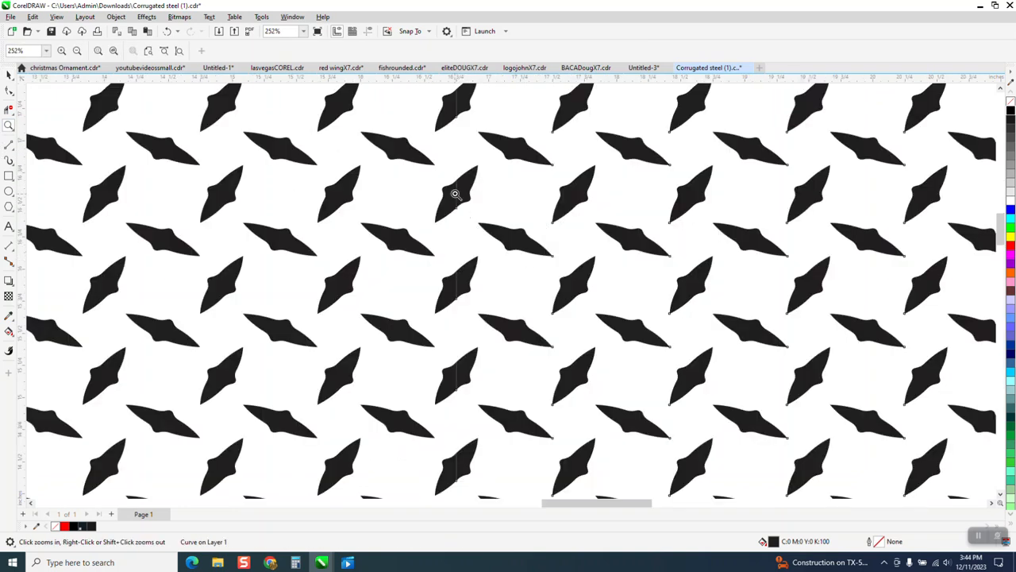
pyautogui.scroll(5, 460, 197)
pyautogui.scroll(-4, 461, 199)
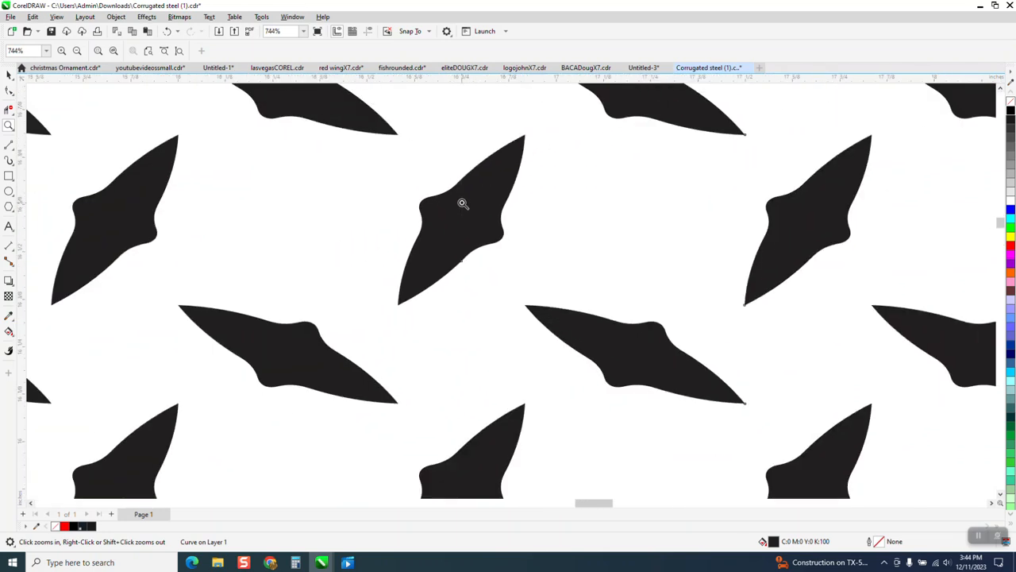
pyautogui.scroll(-5, 461, 201)
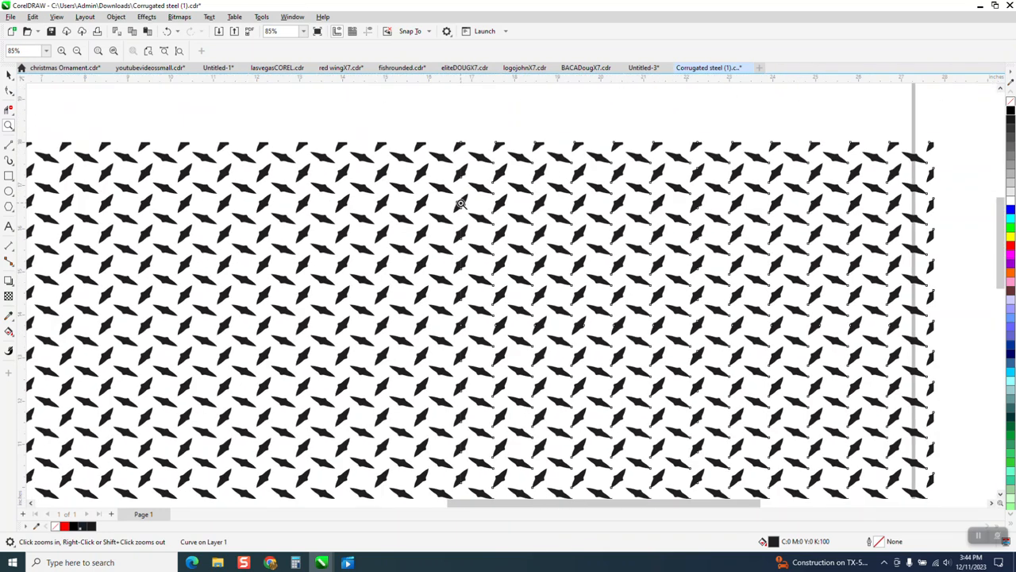
pyautogui.scroll(-1, 461, 202)
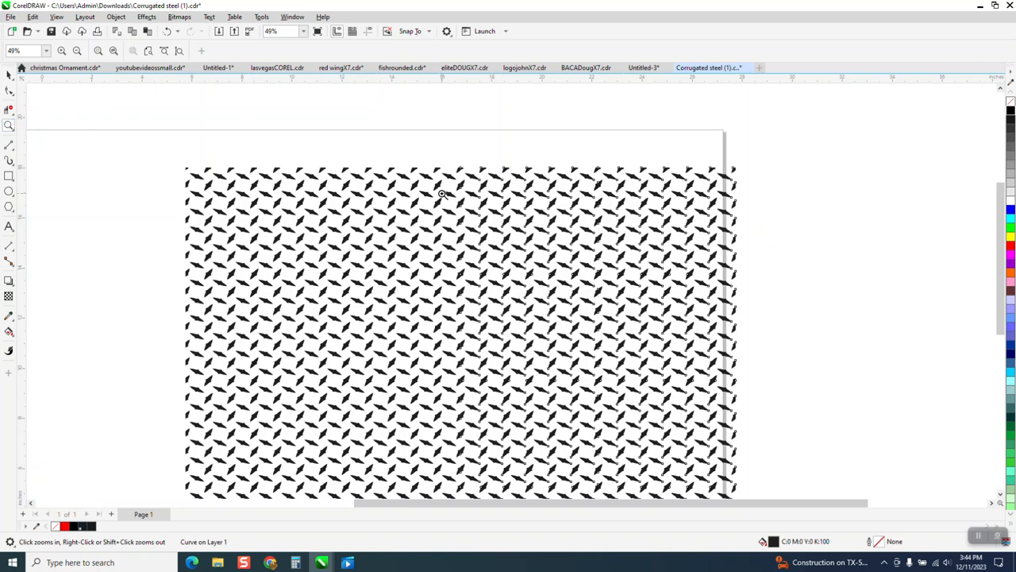
pyautogui.scroll(-1, 446, 202)
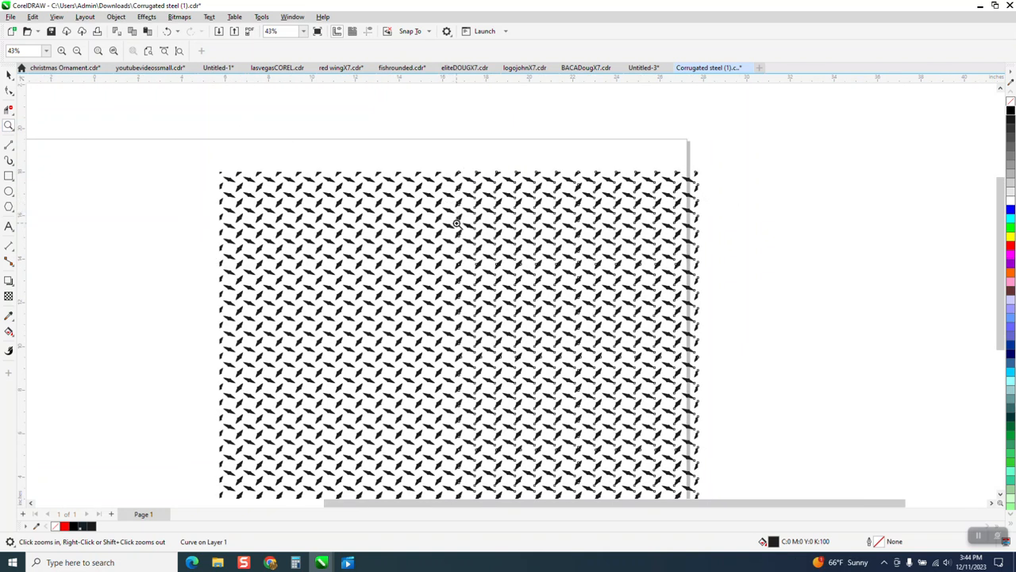
# Try shifting the copied pattern slightly out of alignment with the original, inspect the seam, and undo the moves
pyautogui.click(8, 74)
pyautogui.moveTo(527, 195); pyautogui.dragTo(551, 198)
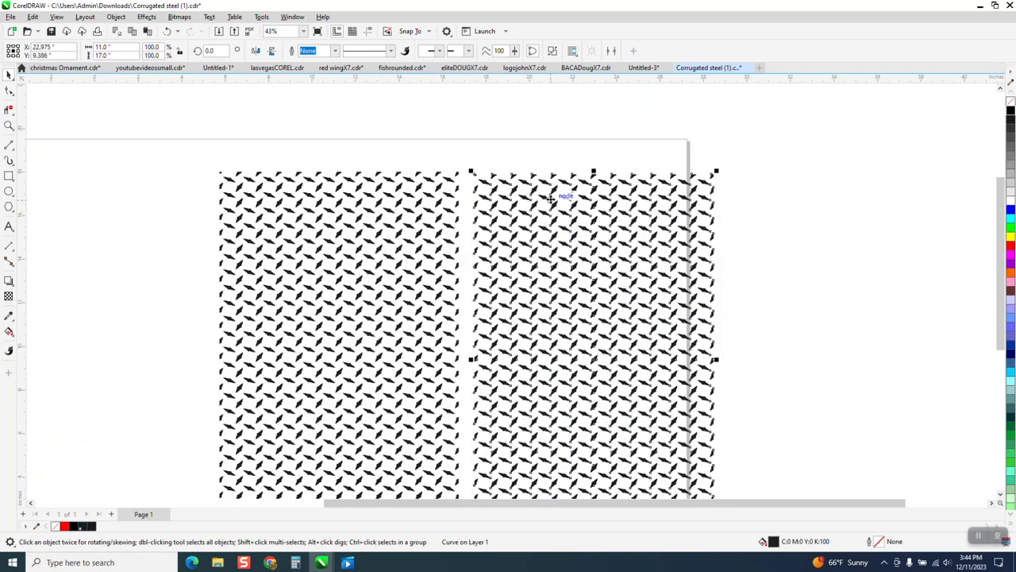
pyautogui.click(168, 33)
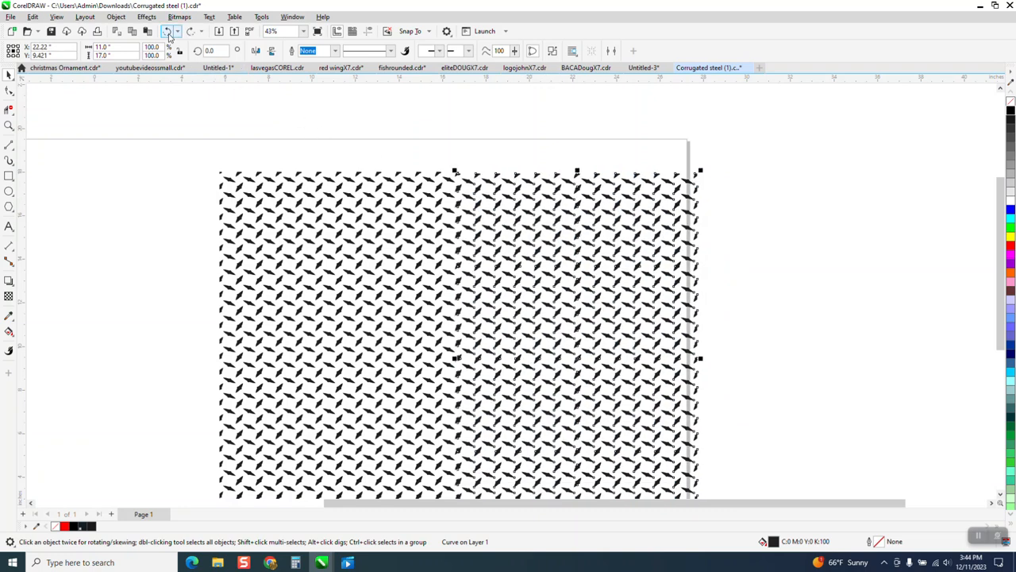
pyautogui.click(9, 125)
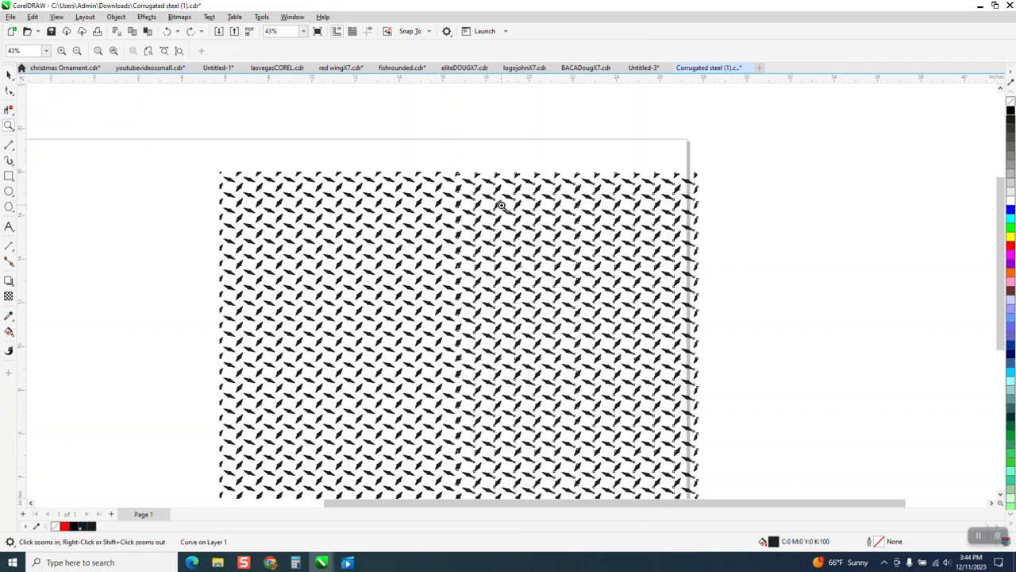
pyautogui.moveTo(447, 169); pyautogui.dragTo(522, 235)
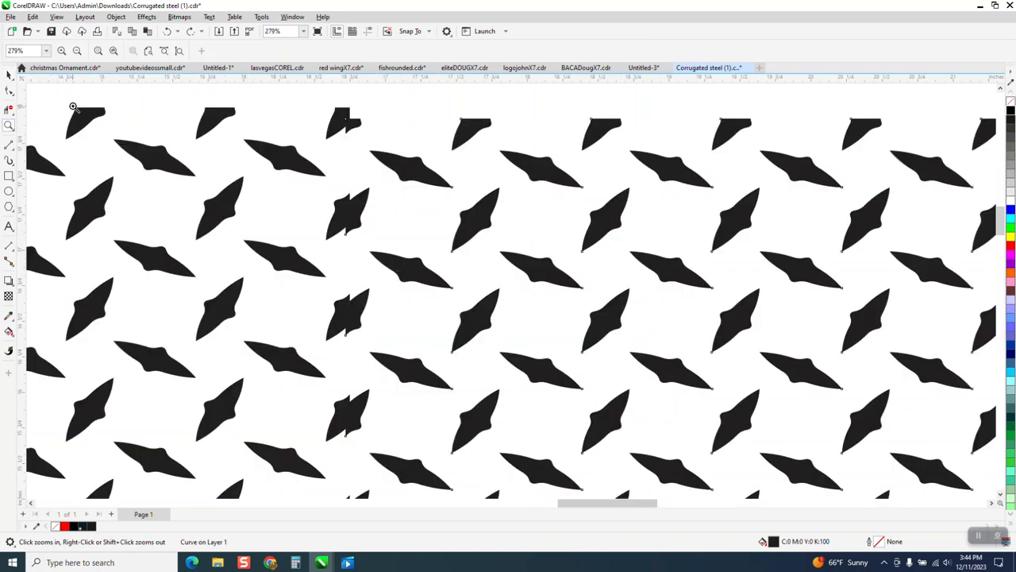
pyautogui.click(9, 74)
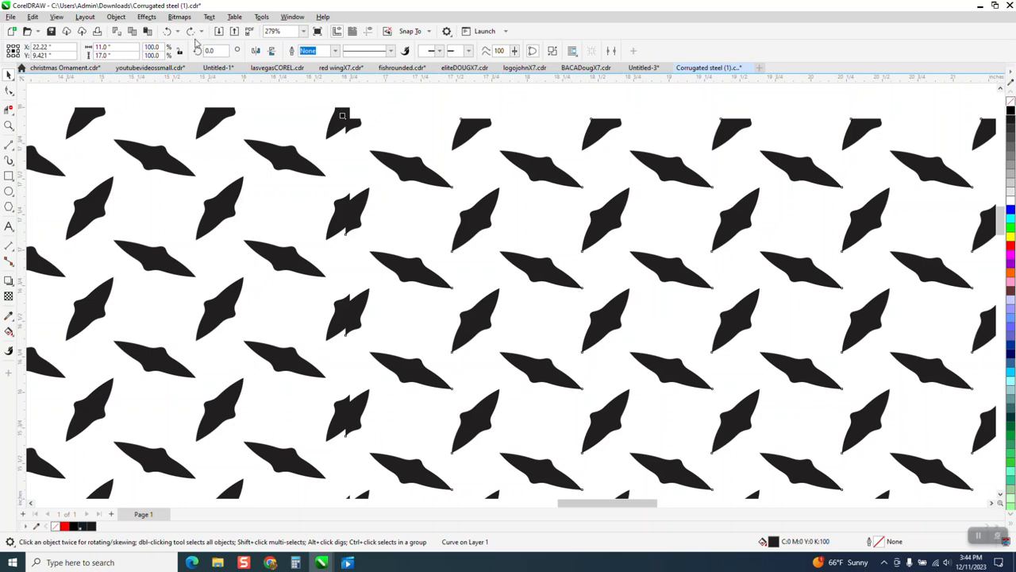
pyautogui.click(167, 31)
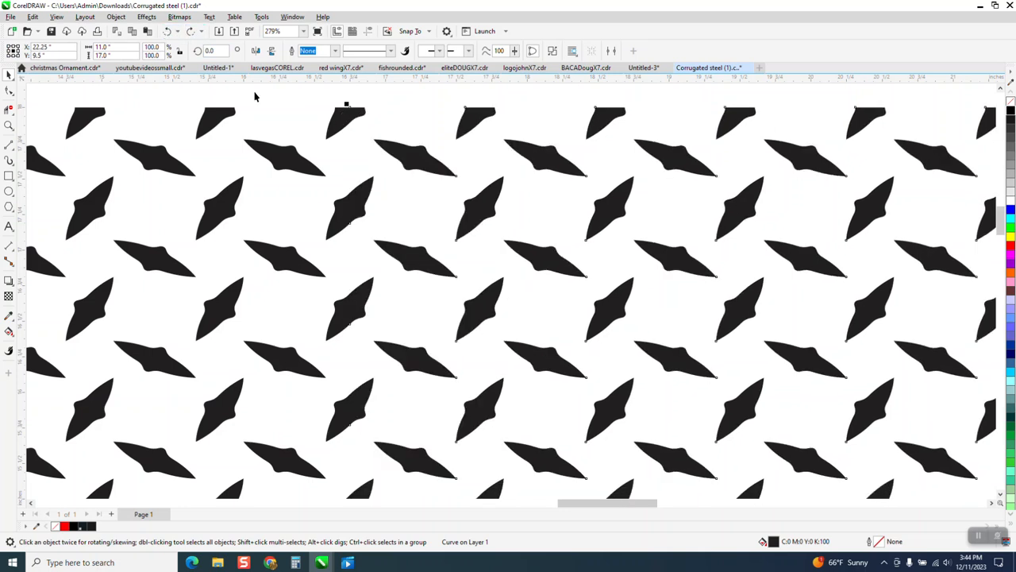
# Switch to the video player, play the clip of the engraved bottle, and return to the drawing
pyautogui.scroll(-1, 435, 262)
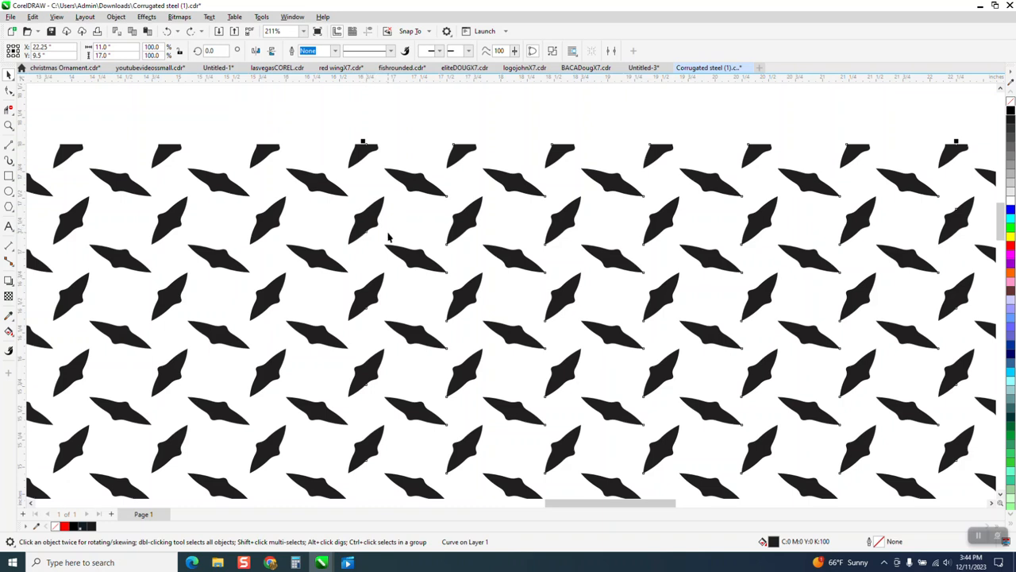
pyautogui.scroll(-4, 390, 236)
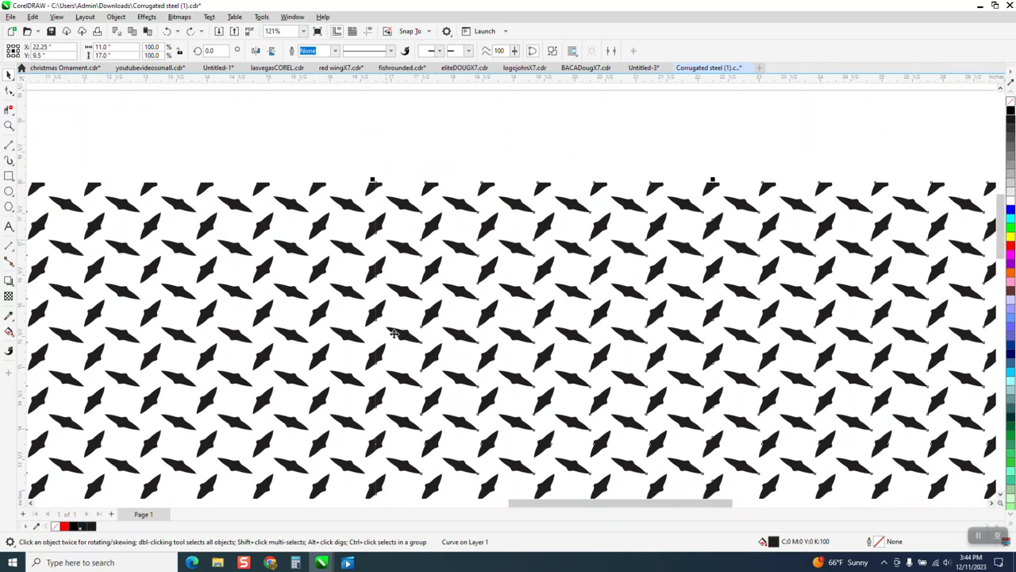
pyautogui.click(347, 562)
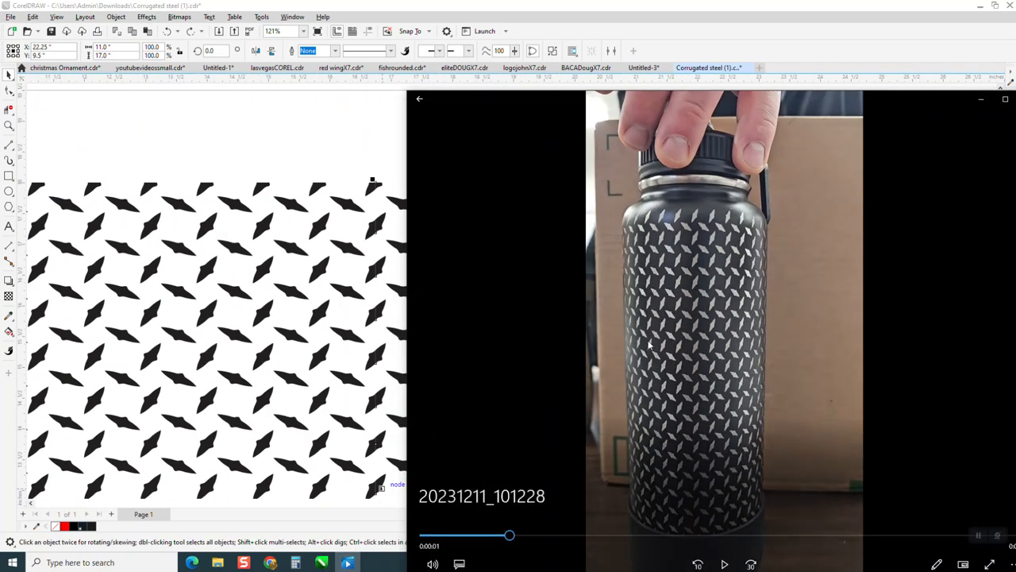
pyautogui.click(724, 564)
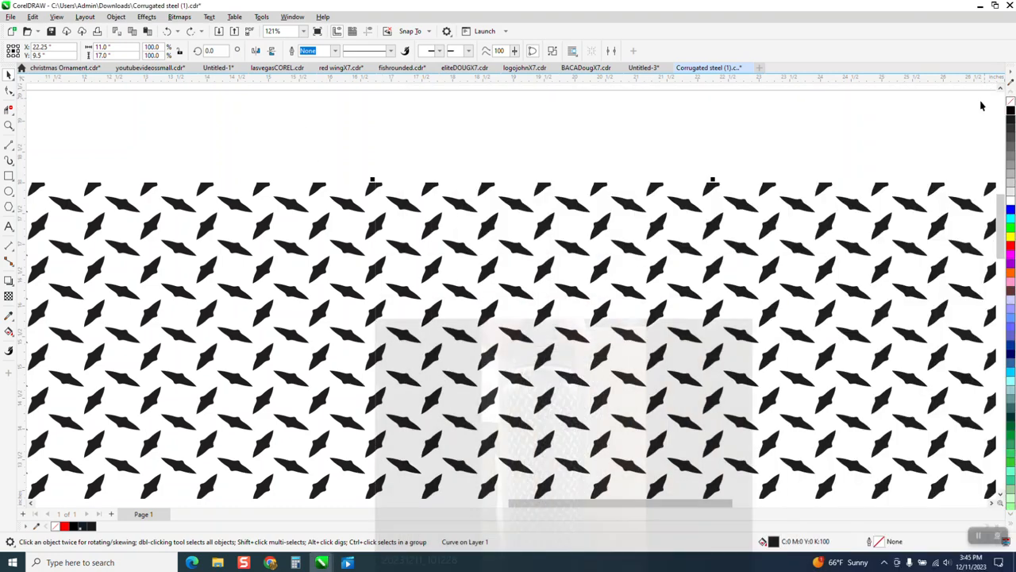
pyautogui.click(981, 100)
# Delete the copied pattern, leaving only the original on the page
pyautogui.scroll(-2, 569, 234)
pyautogui.scroll(-1, 570, 234)
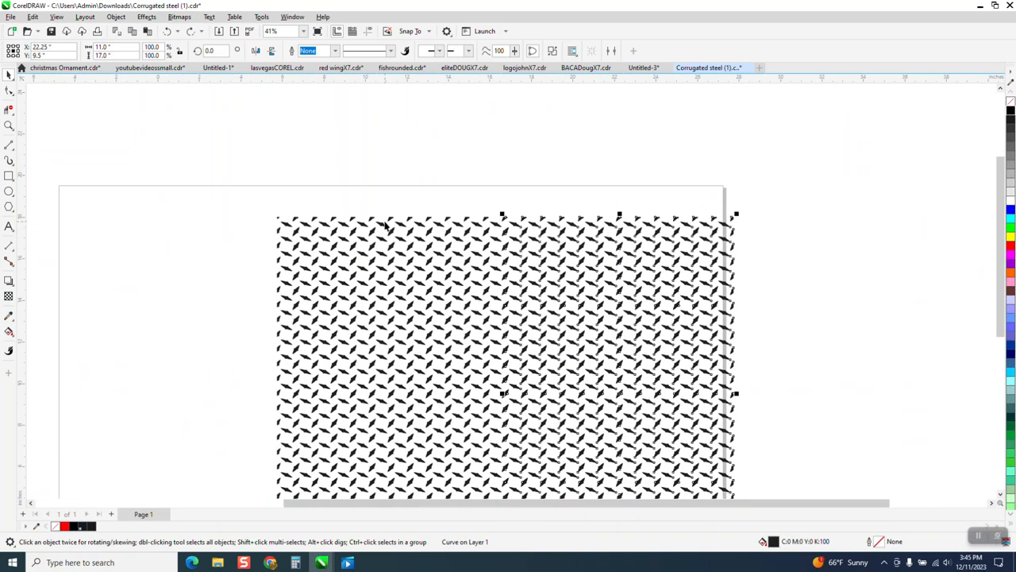
pyautogui.click(9, 125)
pyautogui.moveTo(233, 191); pyautogui.dragTo(760, 367)
pyautogui.scroll(-1, 404, 284)
pyautogui.scroll(-2, 405, 284)
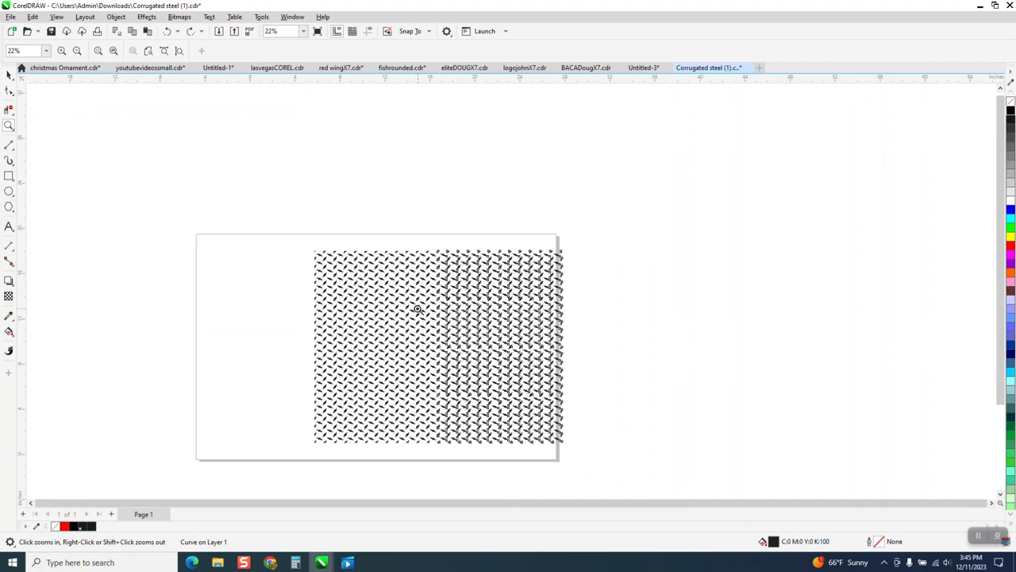
pyautogui.click(8, 74)
pyautogui.press('Delete')
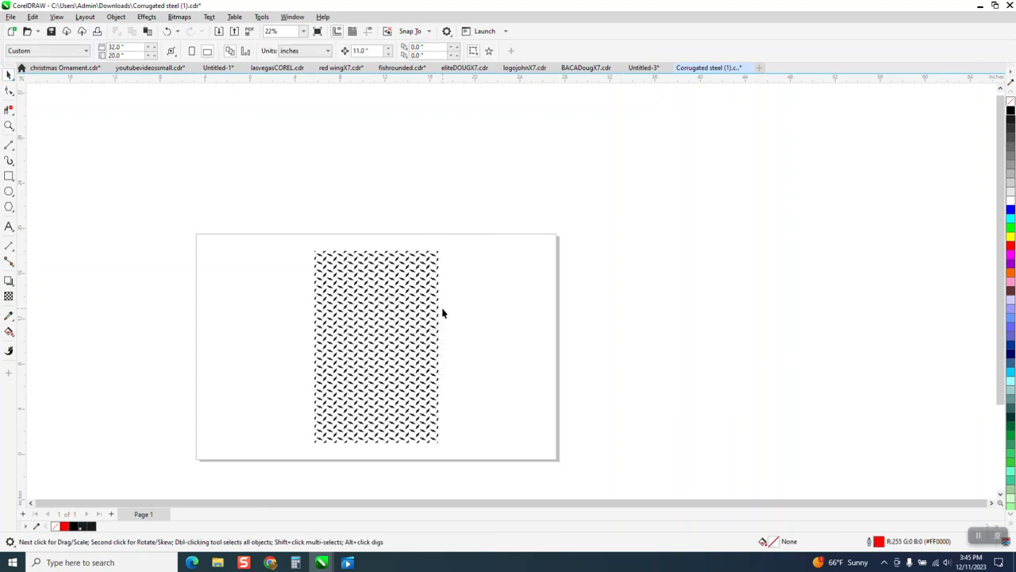
# Draw a rectangle 14.5 inches wide and about 3.9 inches tall across the pattern's middle and fill it blue
pyautogui.click(429, 319)
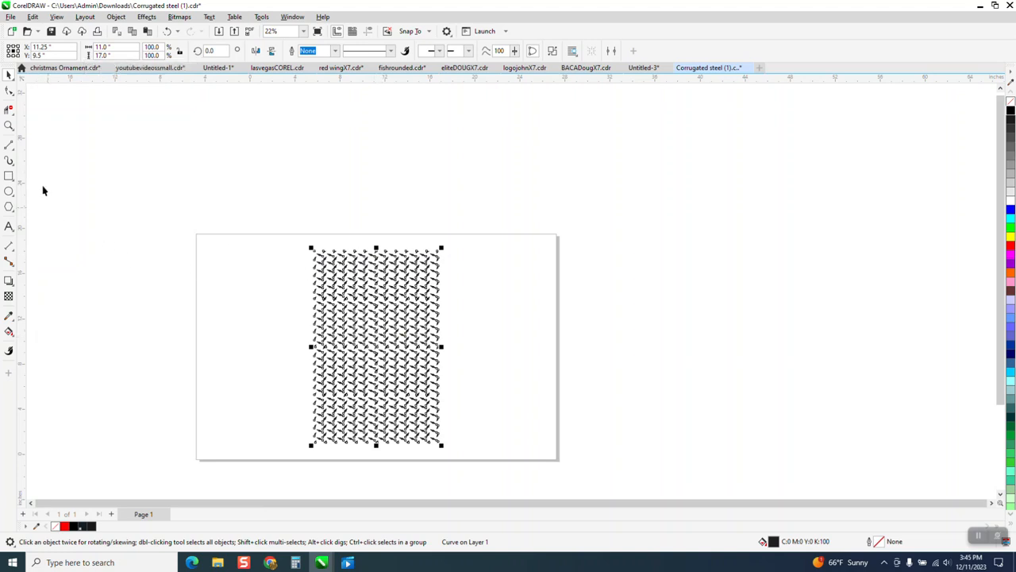
pyautogui.click(9, 175)
pyautogui.moveTo(293, 319); pyautogui.dragTo(457, 353)
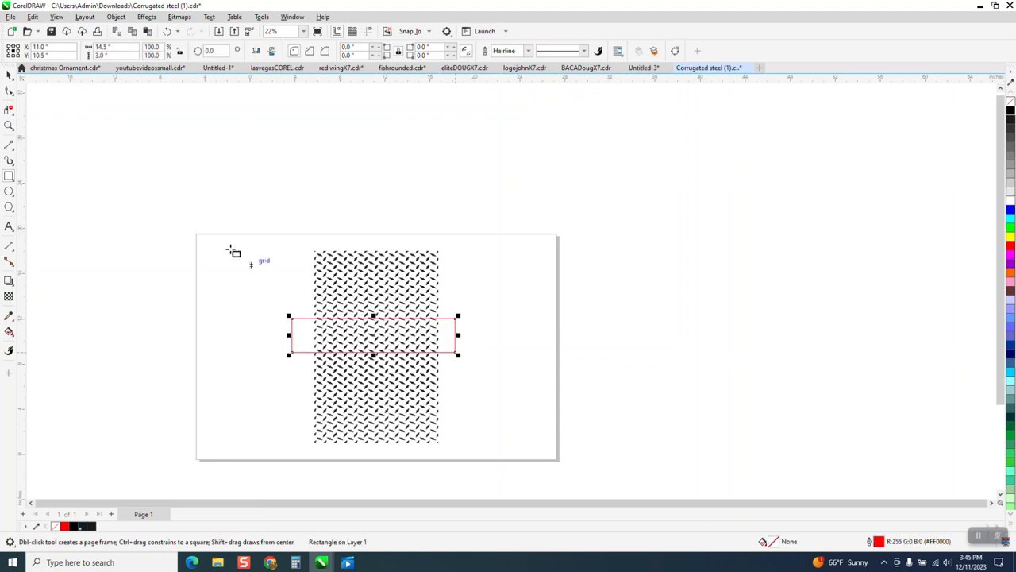
pyautogui.click(1009, 210)
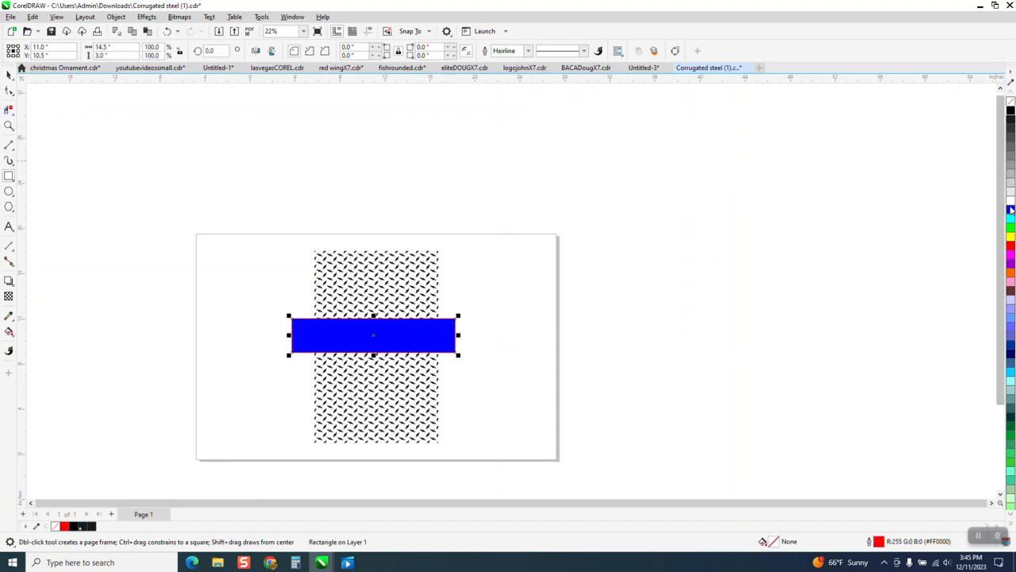
pyautogui.moveTo(371, 317); pyautogui.dragTo(374, 306)
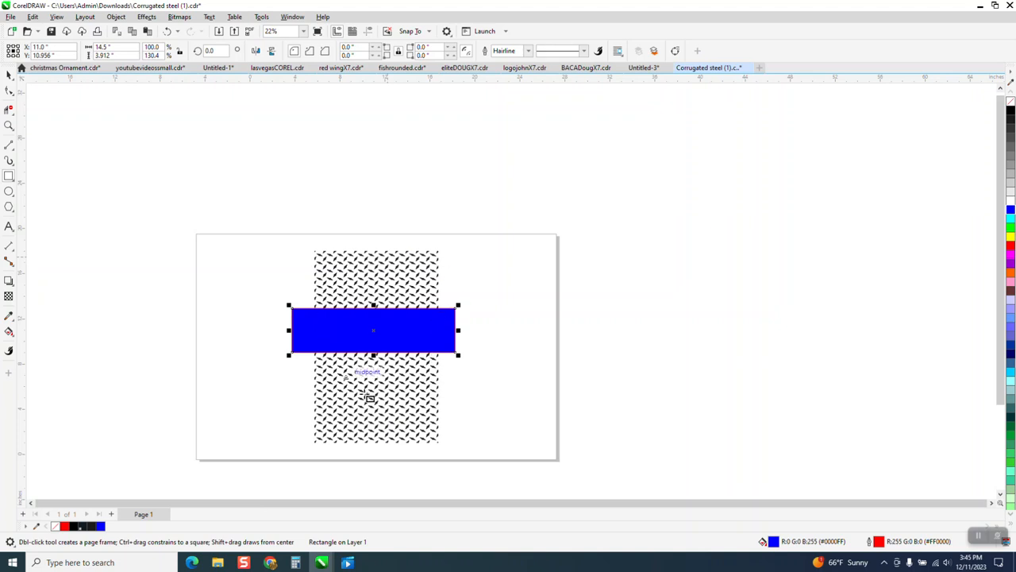
# Inspect how the blue rectangle covers the pattern, then delete the rectangle
pyautogui.click(9, 126)
pyautogui.moveTo(309, 216); pyautogui.dragTo(612, 363)
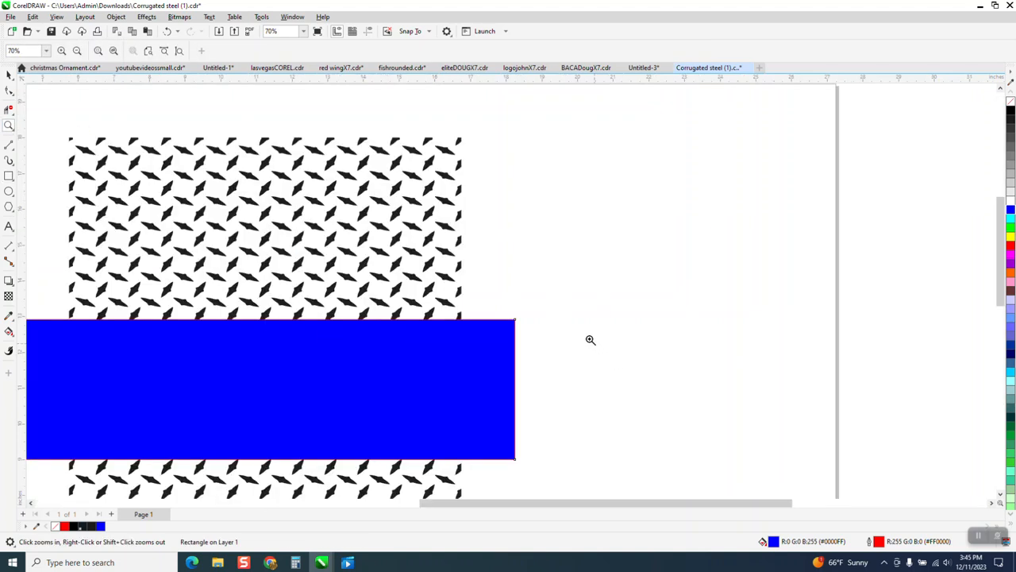
pyautogui.scroll(-2, 376, 223)
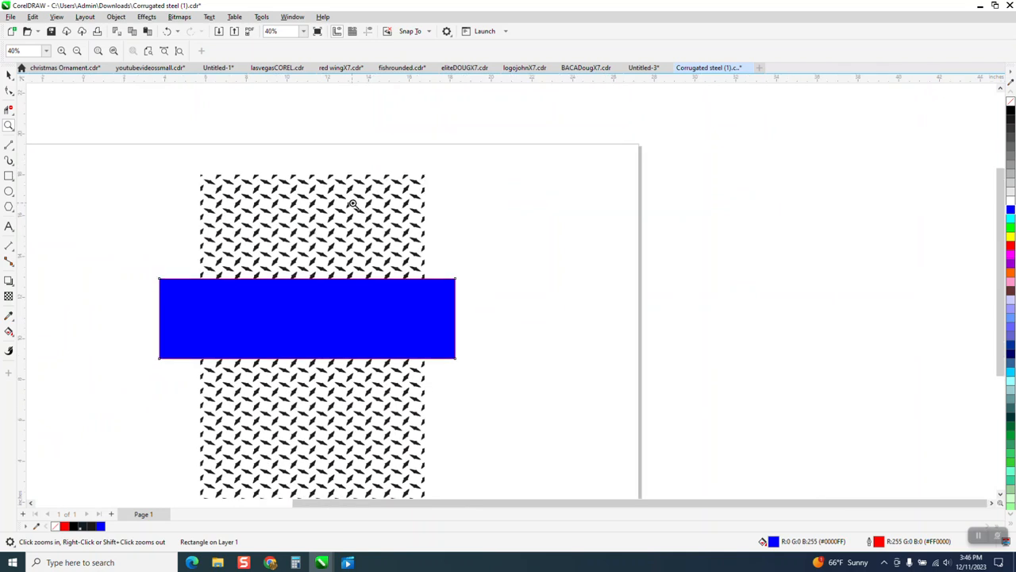
pyautogui.scroll(-1, 359, 207)
pyautogui.moveTo(159, 151); pyautogui.dragTo(413, 243)
pyautogui.scroll(-3, 409, 238)
pyautogui.scroll(-2, 398, 223)
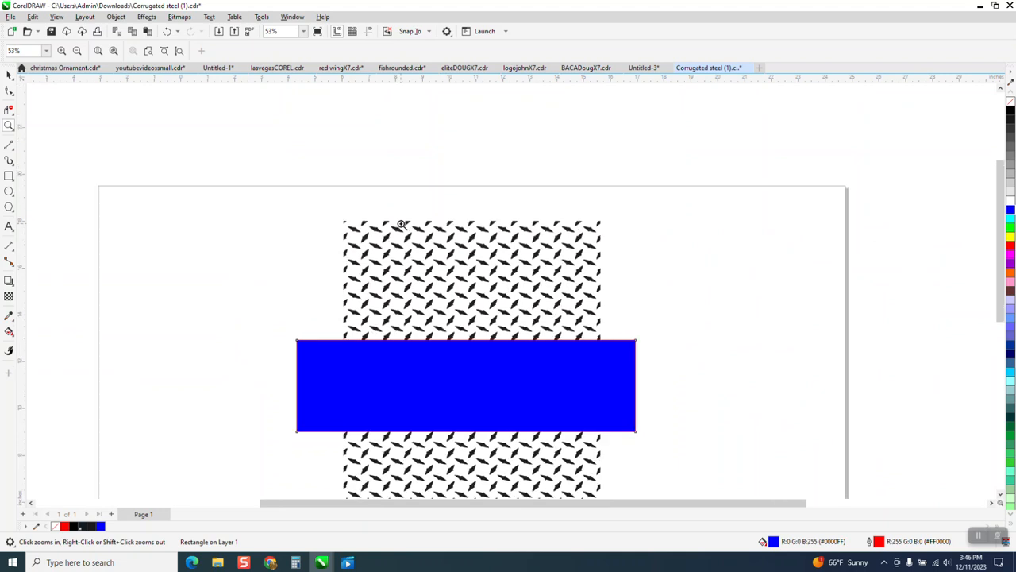
pyautogui.click(8, 74)
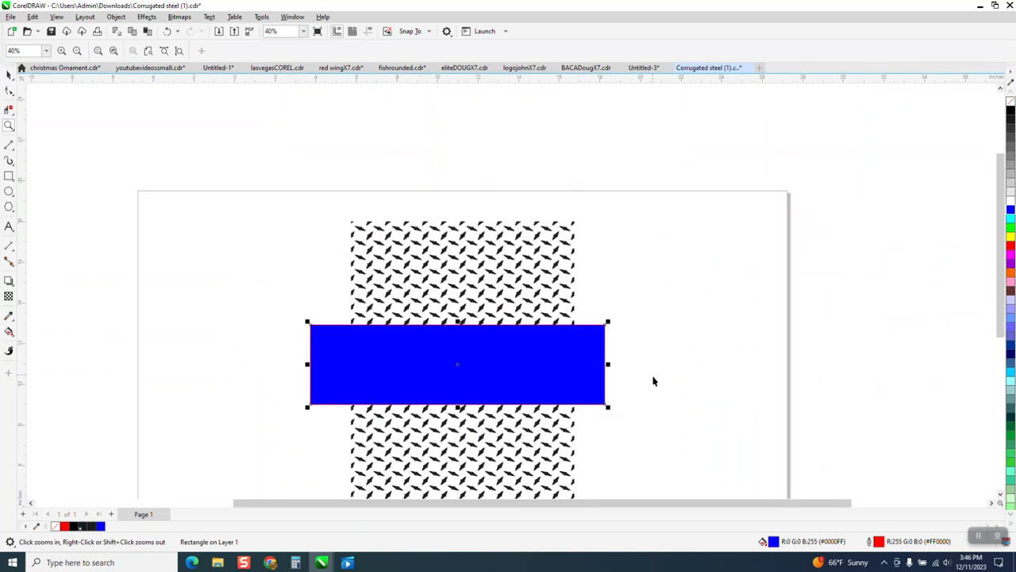
pyautogui.click(601, 352)
pyautogui.press('Delete')
# Move the pattern over the page's right edge, centred at about X 26.14 and Y 10.02 inches
pyautogui.click(568, 316)
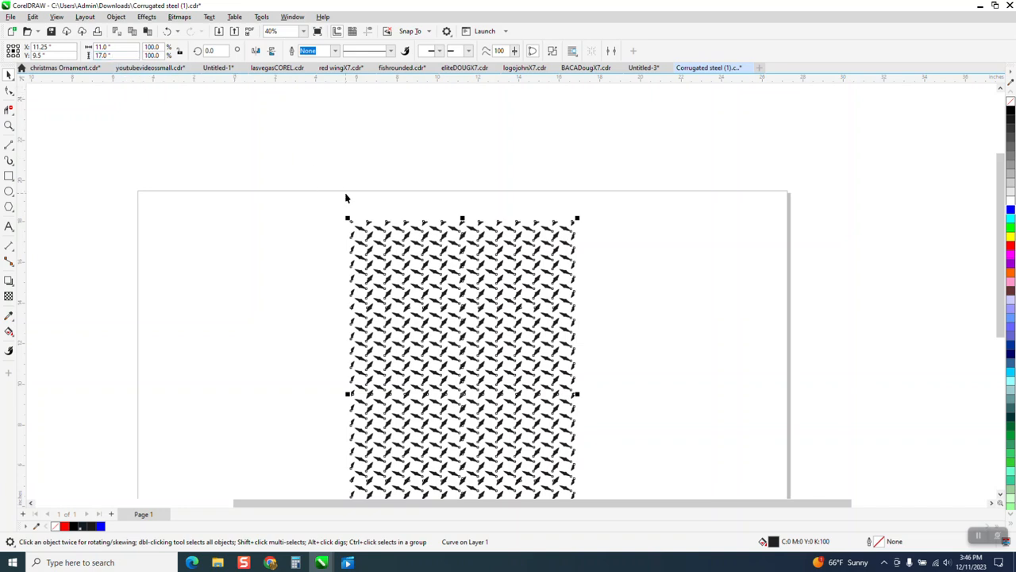
pyautogui.scroll(-2, 347, 196)
pyautogui.moveTo(422, 263); pyautogui.dragTo(626, 264)
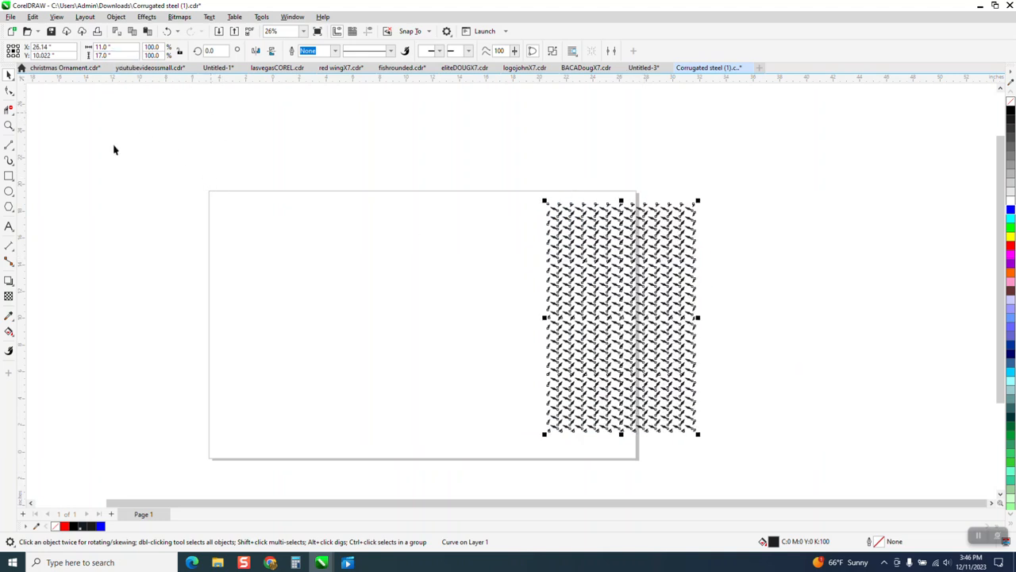
# Draw a horizontal two-point line about 13.875 inches long across the upper part of the page, beside the pattern
pyautogui.click(13, 149)
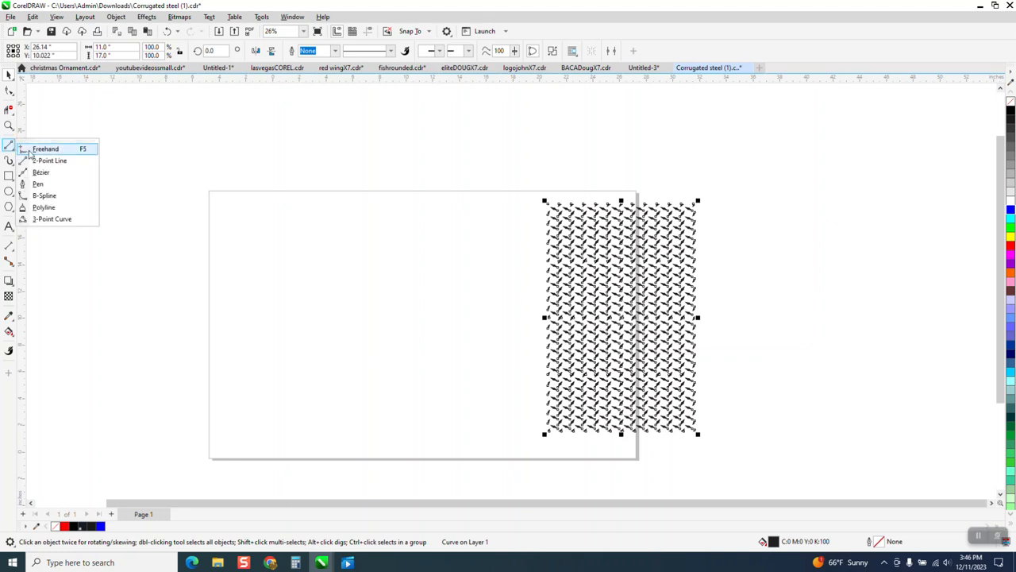
pyautogui.click(36, 163)
pyautogui.moveTo(341, 243); pyautogui.dragTo(529, 257)
pyautogui.click(8, 74)
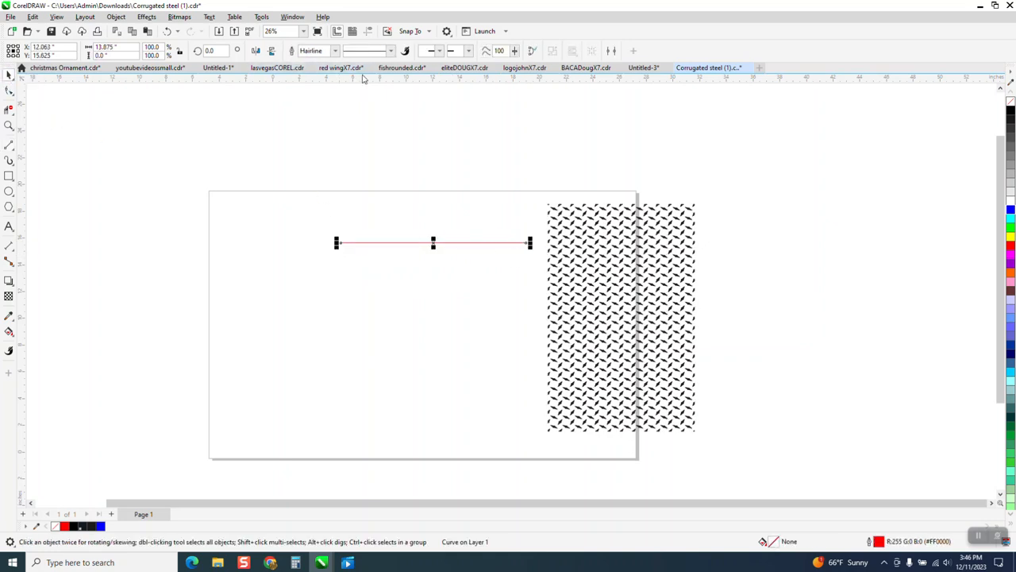
# Set the document's nudge distance to 17 inches
pyautogui.click(385, 85)
pyautogui.click(366, 50)
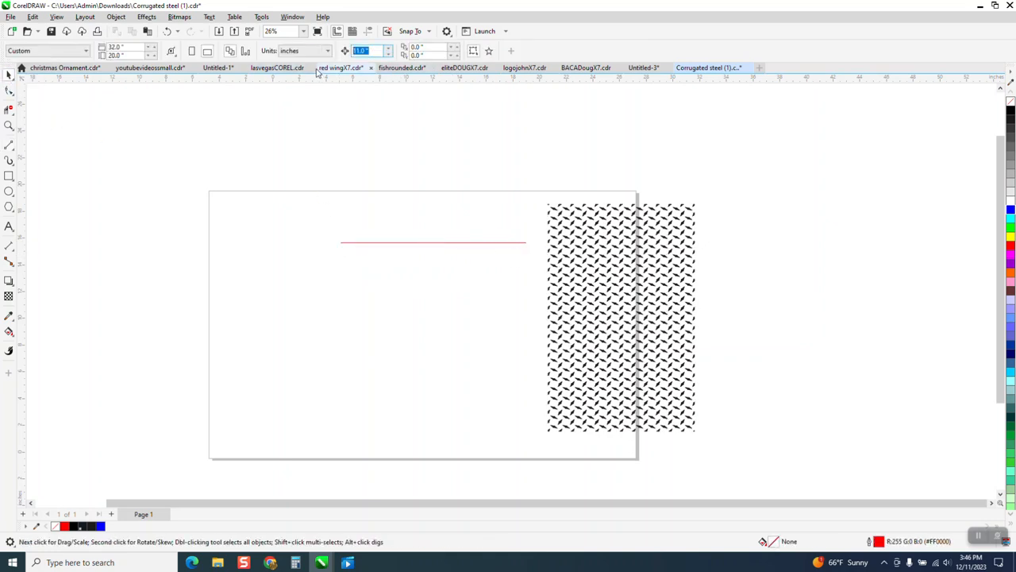
pyautogui.write('17')
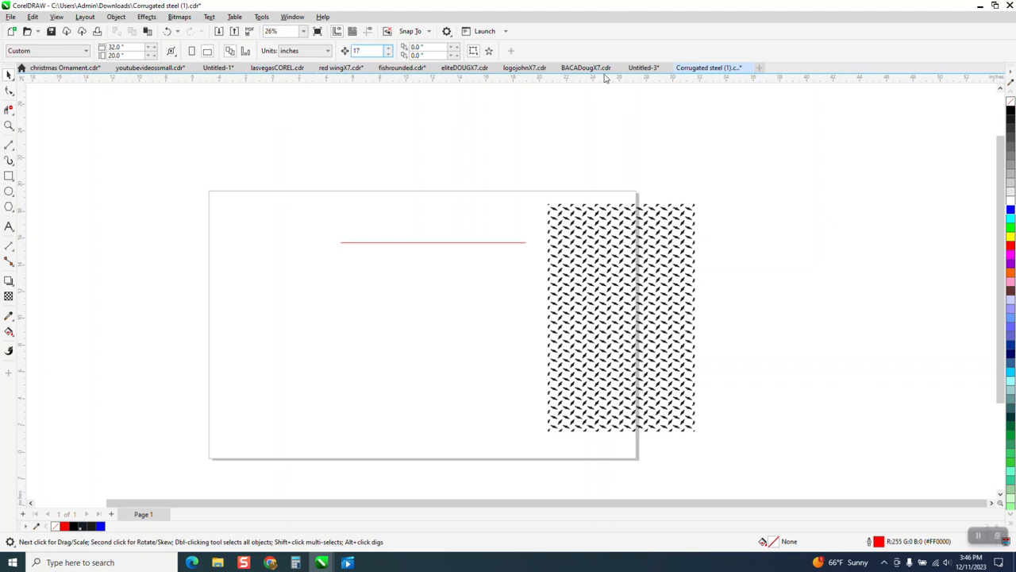
# Set the red line's outline width to 0.5 pt
pyautogui.click(483, 243)
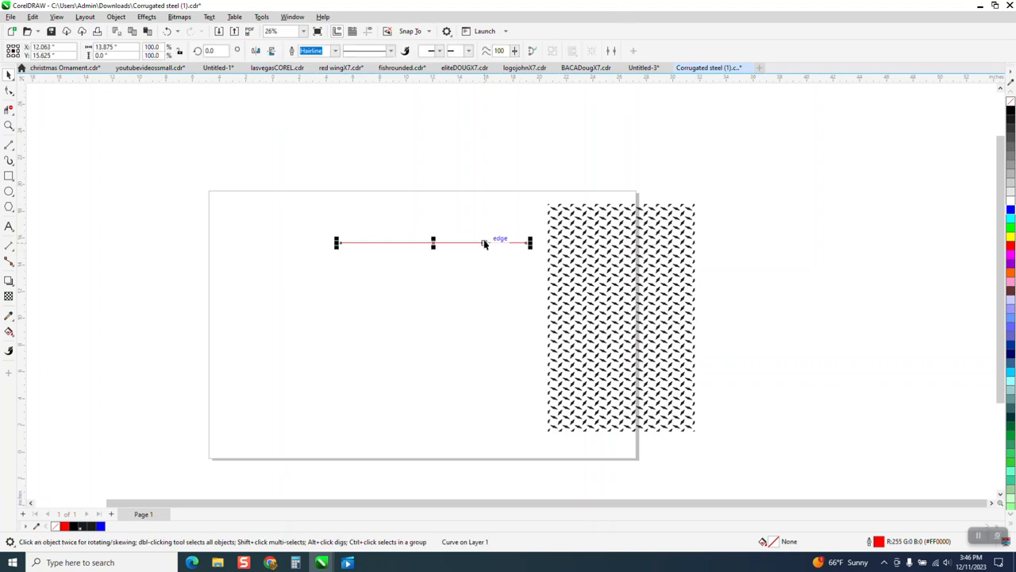
pyautogui.click(335, 51)
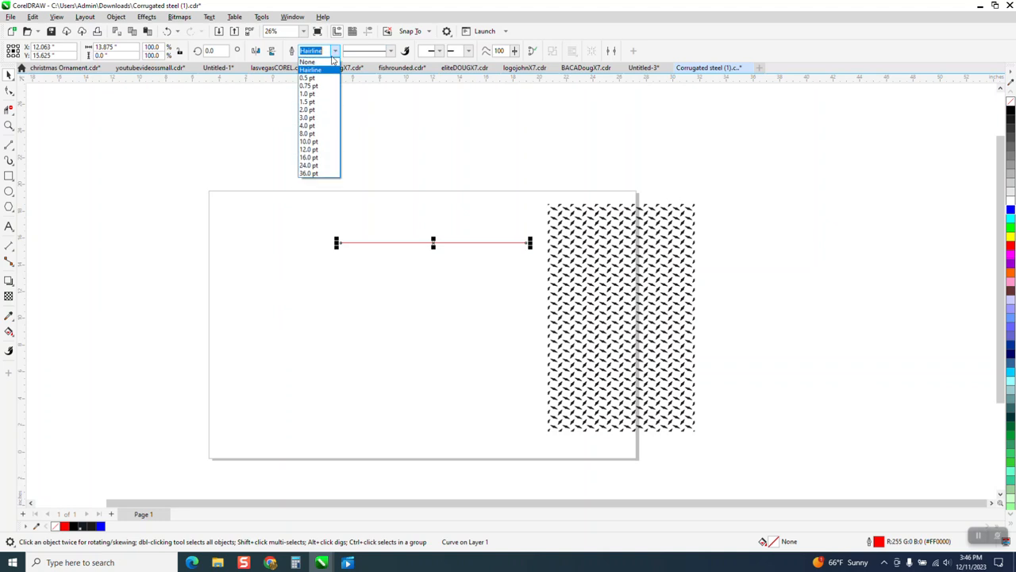
pyautogui.click(318, 80)
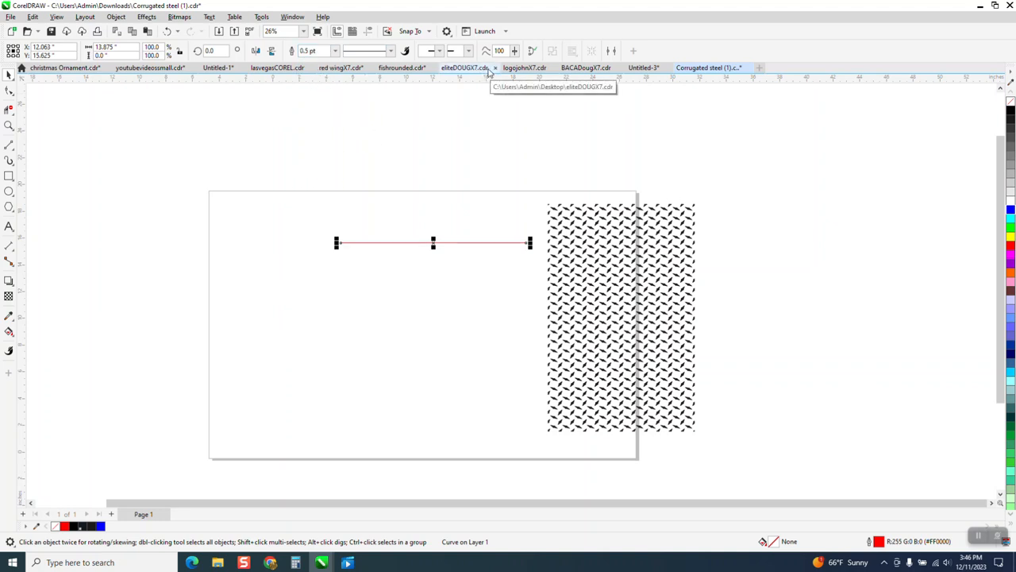
# Duplicate the red line 17 inches below the original and move both lines onto the page, centred at about X 11.24 and Y 9.63 inches
pyautogui.hotkey('ctrl', 'd')
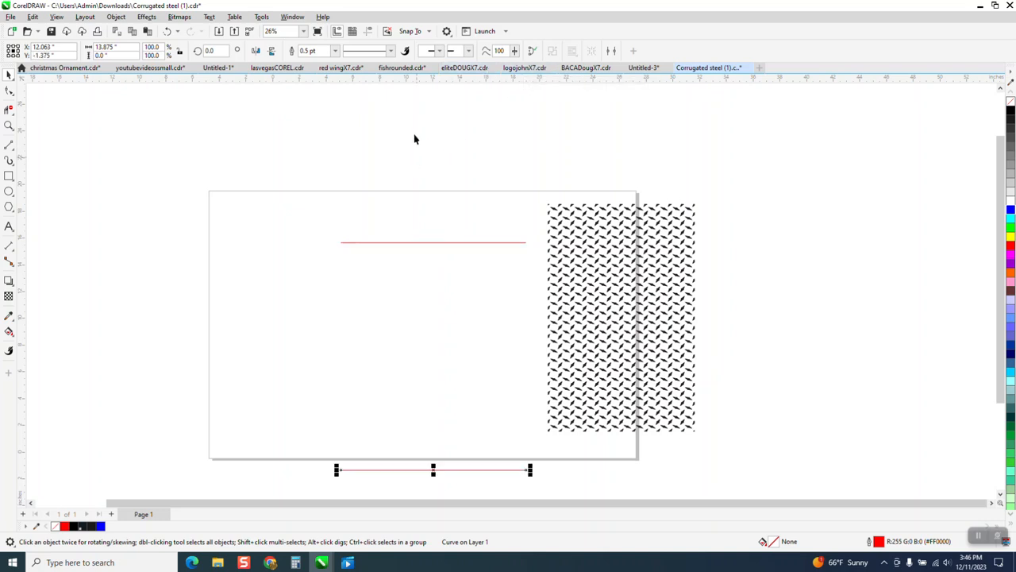
pyautogui.scroll(-1, 335, 169)
pyautogui.moveTo(329, 206); pyautogui.dragTo(513, 453)
pyautogui.moveTo(422, 340); pyautogui.dragTo(419, 305)
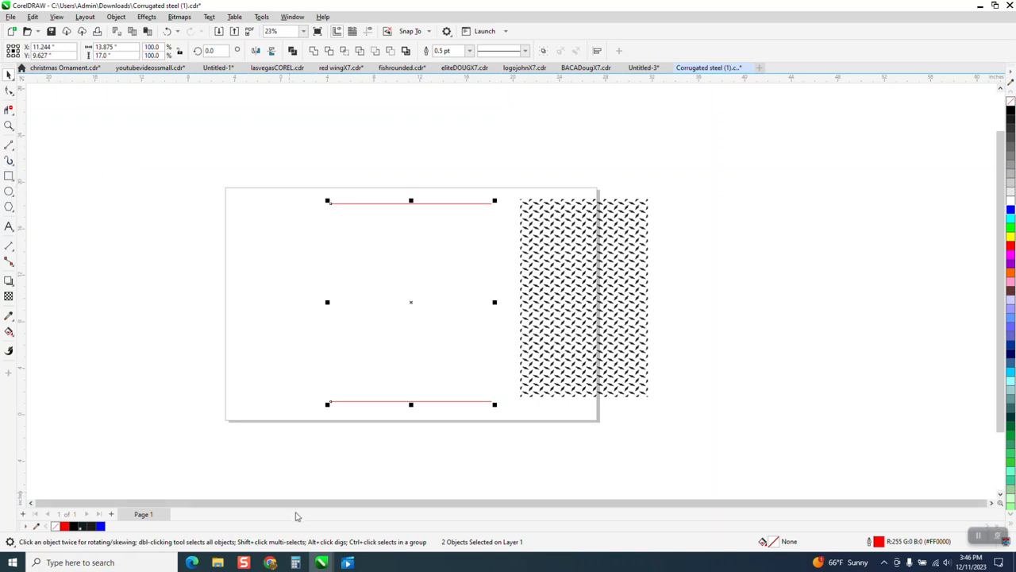
# Look at the engraved bottle in the video player, return to the drawing and group the two red lines
pyautogui.click(347, 562)
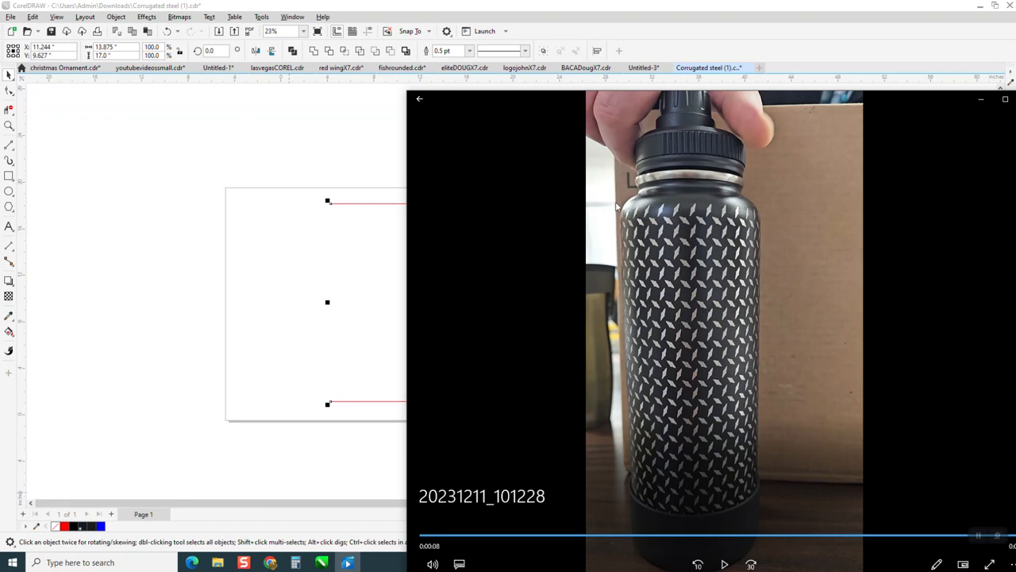
pyautogui.click(982, 99)
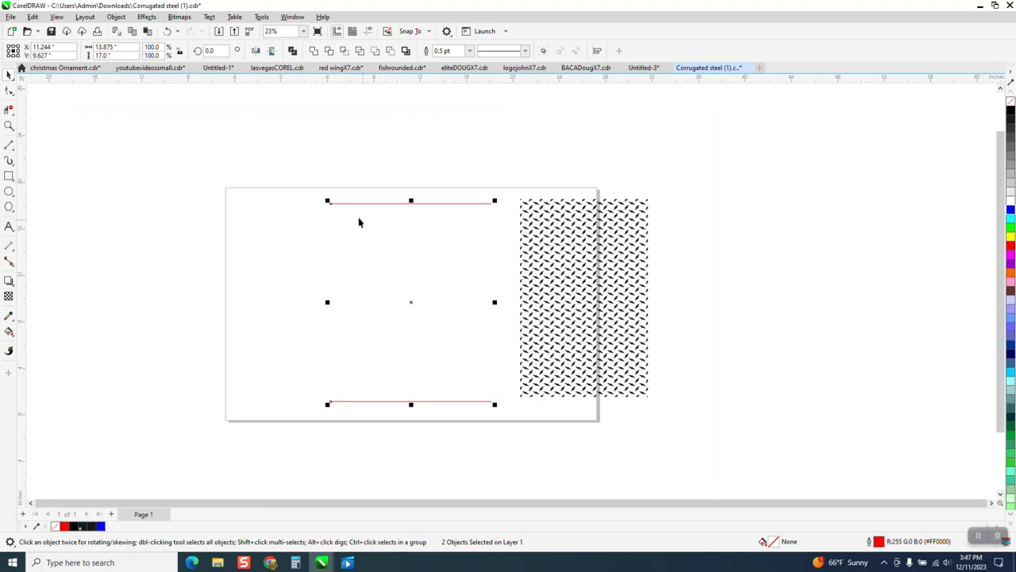
pyautogui.moveTo(306, 176); pyautogui.dragTo(535, 434)
pyautogui.hotkey('ctrl', 'g')
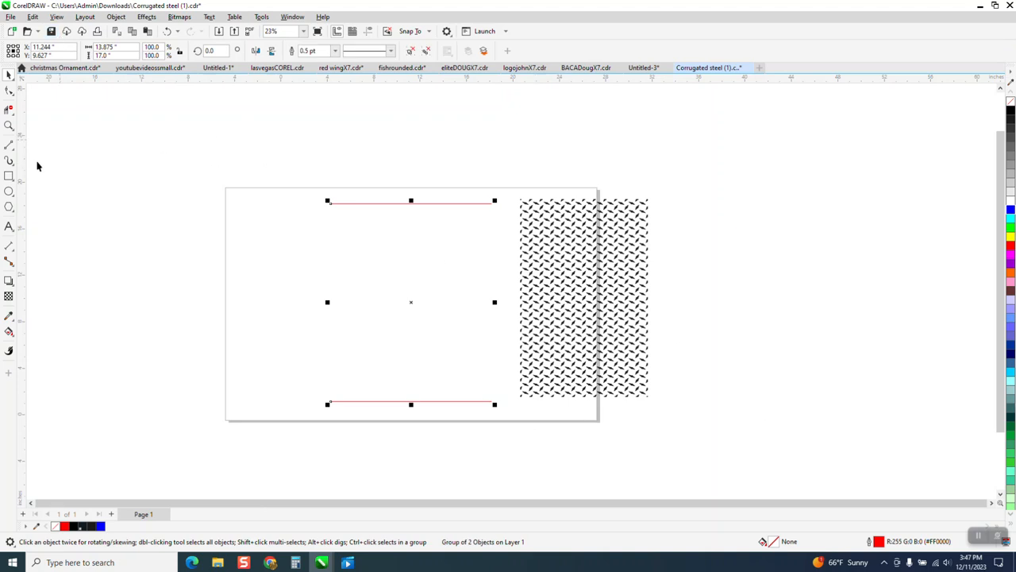
# Draw a rectangle 17.5 inches wide and 5.75 inches tall between the red lines and fill it green
pyautogui.click(9, 191)
pyautogui.press('F6')
pyautogui.moveTo(306, 261); pyautogui.dragTo(511, 327)
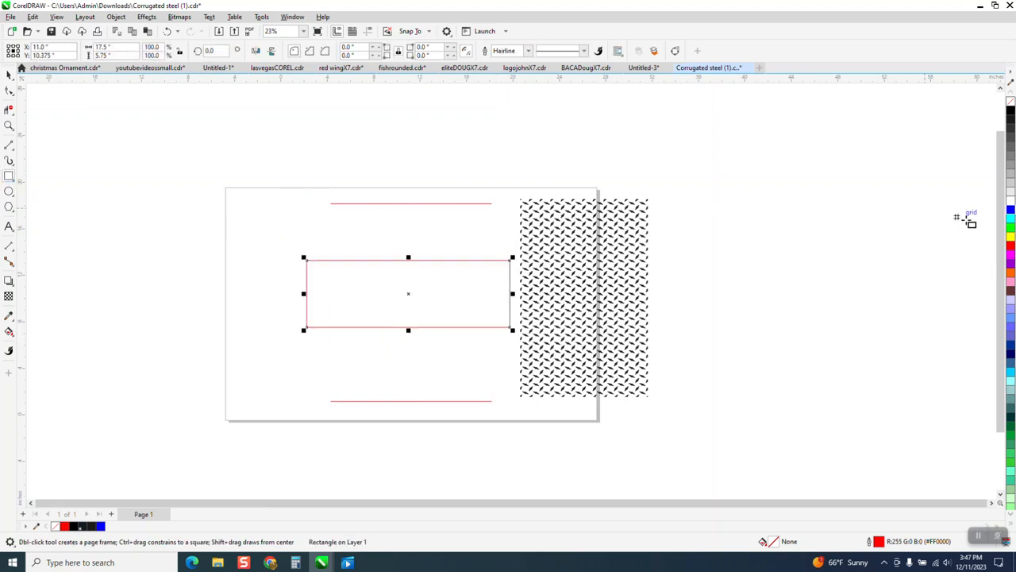
pyautogui.click(1011, 228)
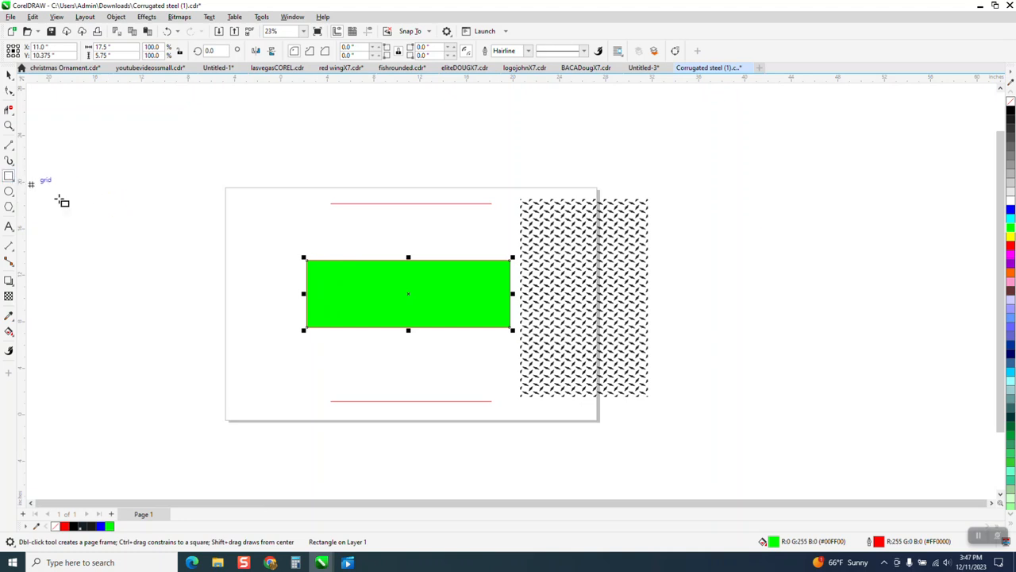
# Draw a rectangle about 16.14 inches wide and 5.75 inches tall over the green one and fill it blue
pyautogui.moveTo(316, 260); pyautogui.dragTo(507, 328)
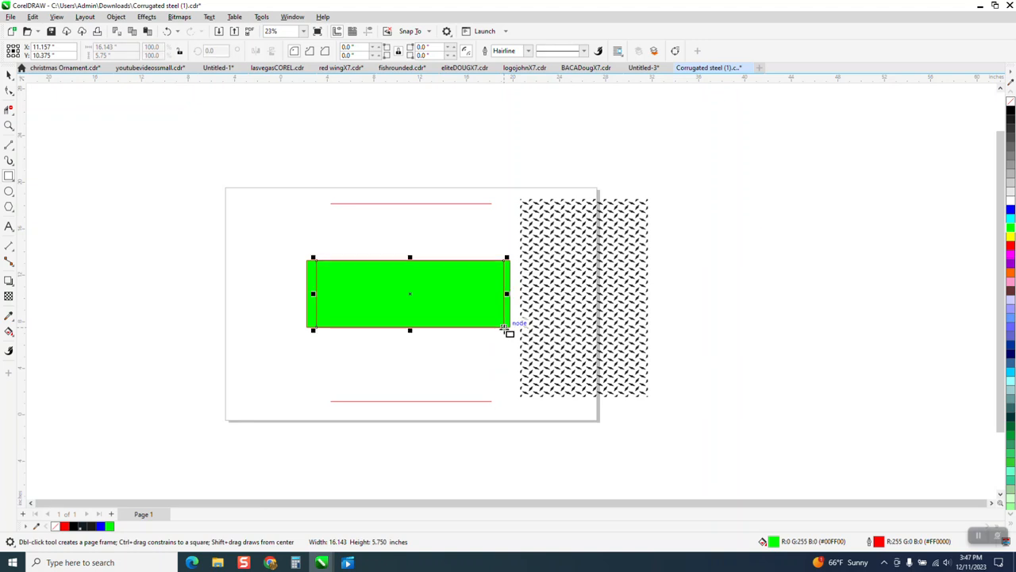
pyautogui.click(1011, 209)
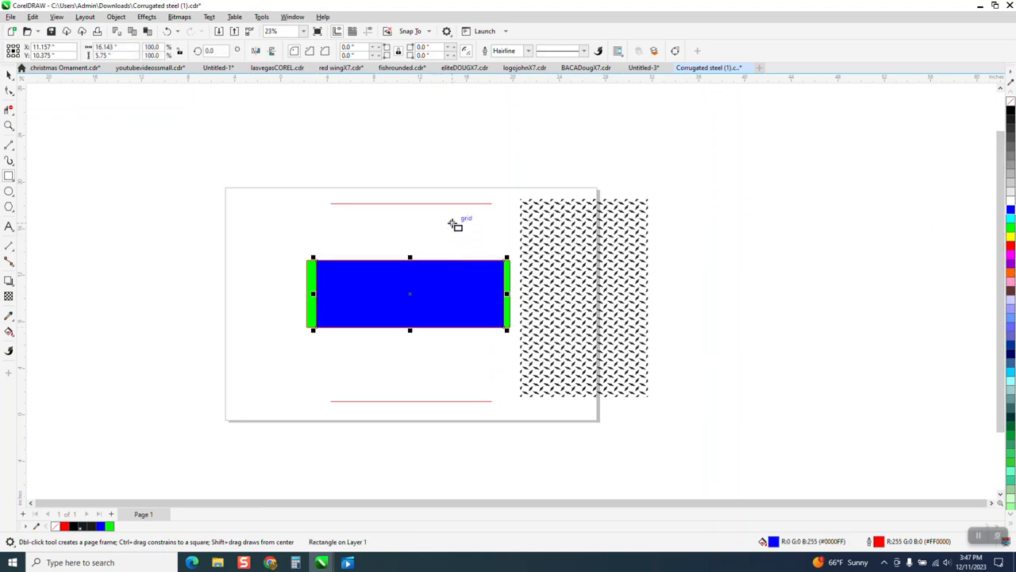
pyautogui.press('space')
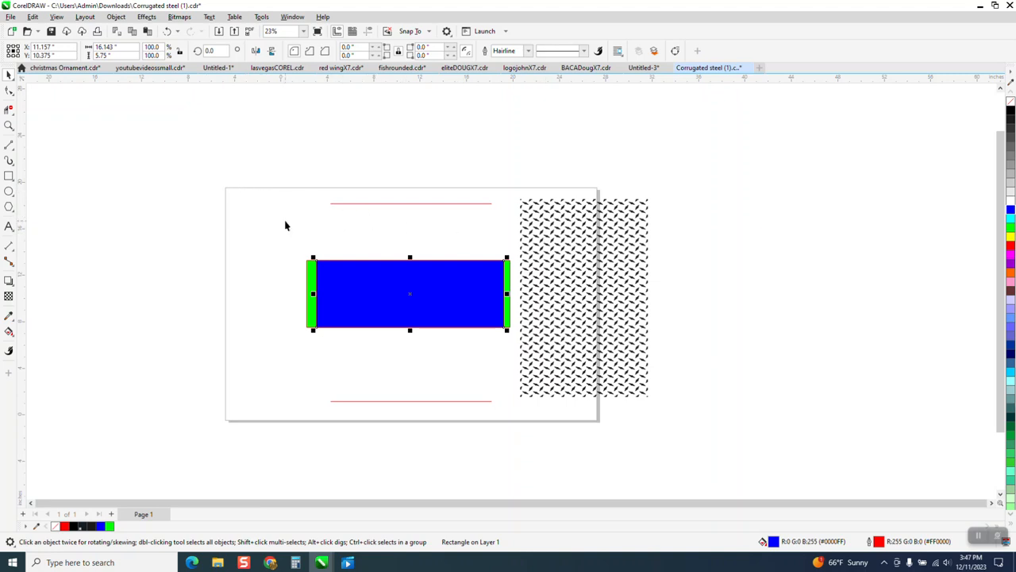
# Delete the blue and green rectangles between the red lines
pyautogui.click(418, 292)
pyautogui.press('Delete')
pyautogui.click(419, 297)
pyautogui.press('Delete')
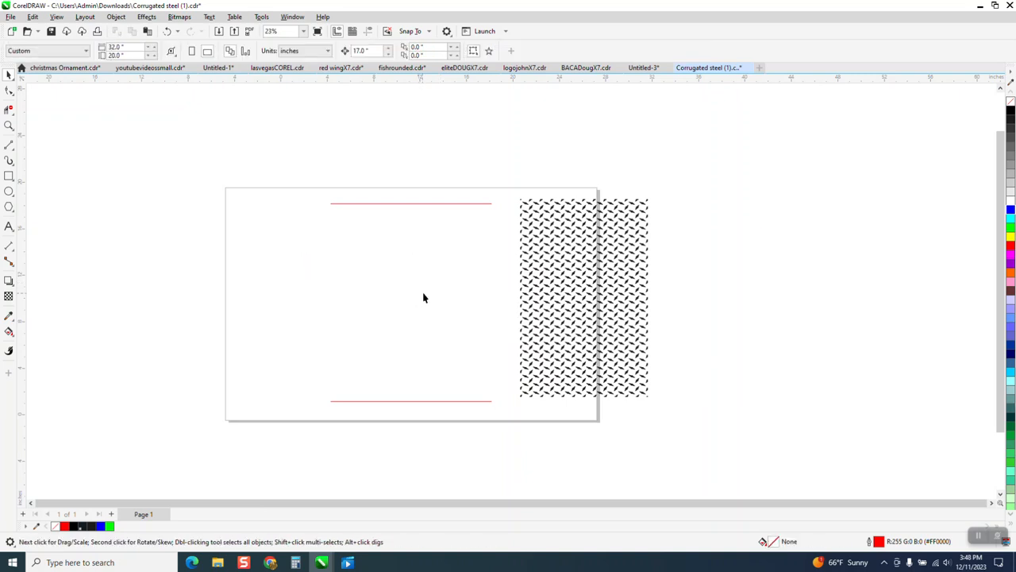
# Select the diamond plate pattern at the page's right edge
pyautogui.click(528, 264)
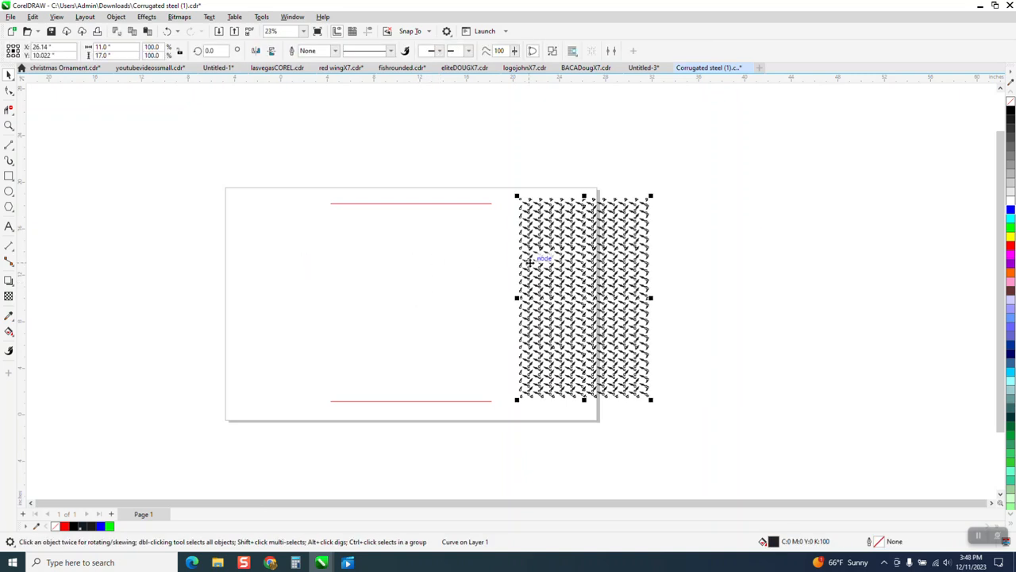